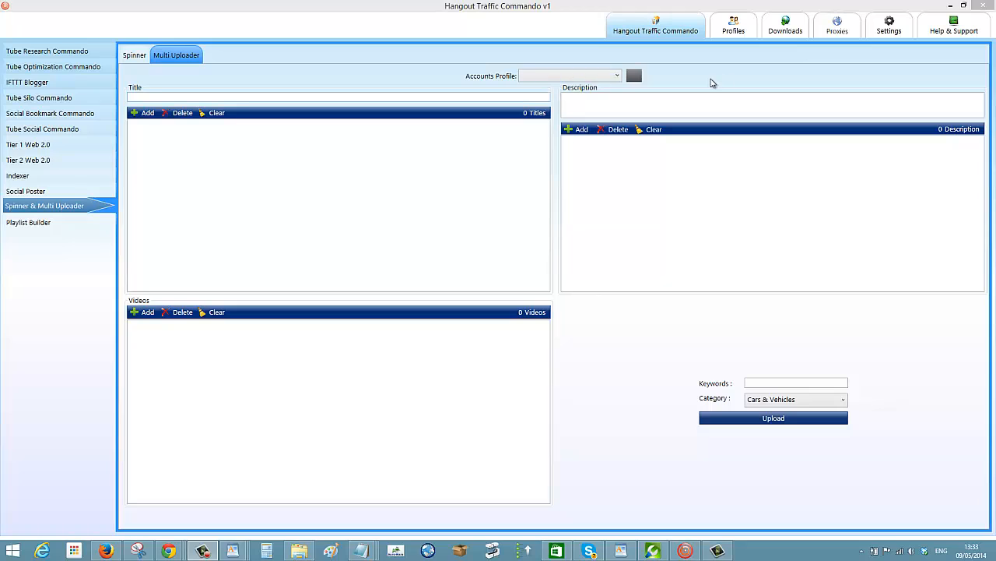
Check the available accounts profiles in the Multi Uploader.
left_click(617, 77)
left_click(618, 78)
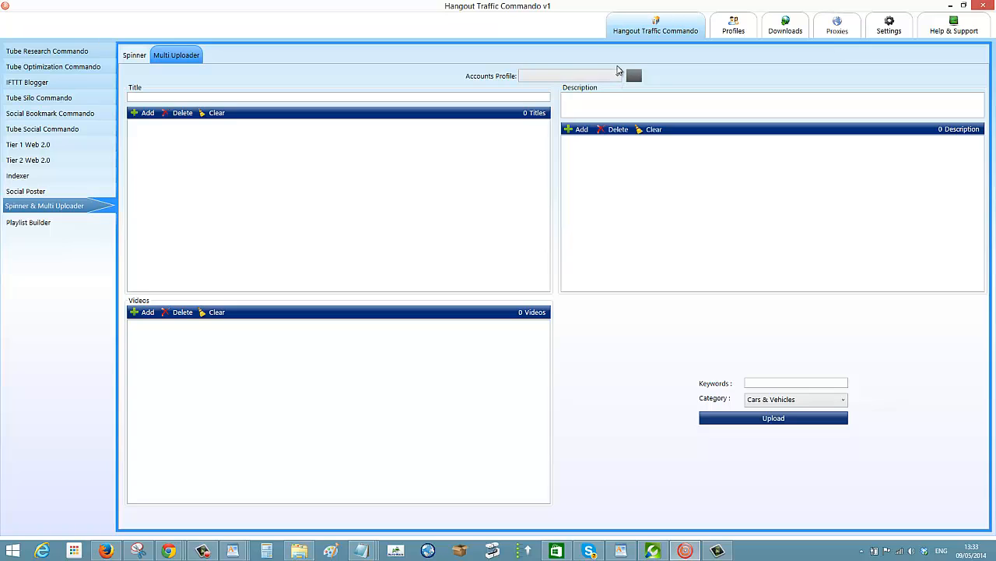
left_click(137, 58)
left_click(176, 56)
left_click(616, 77)
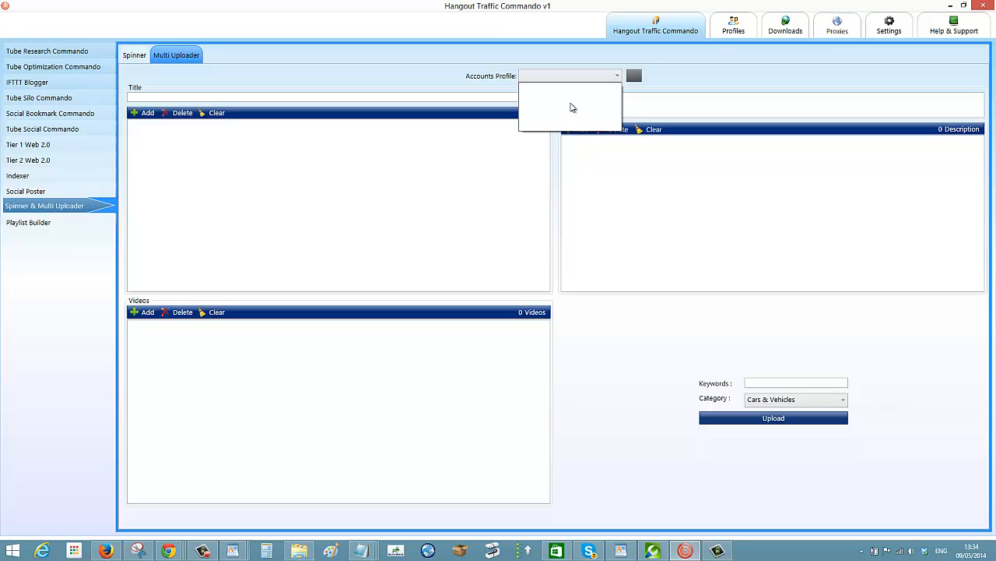
left_click(732, 87)
Start a new accounts profile in the Profiles section and name it "main profile".
left_click(725, 28)
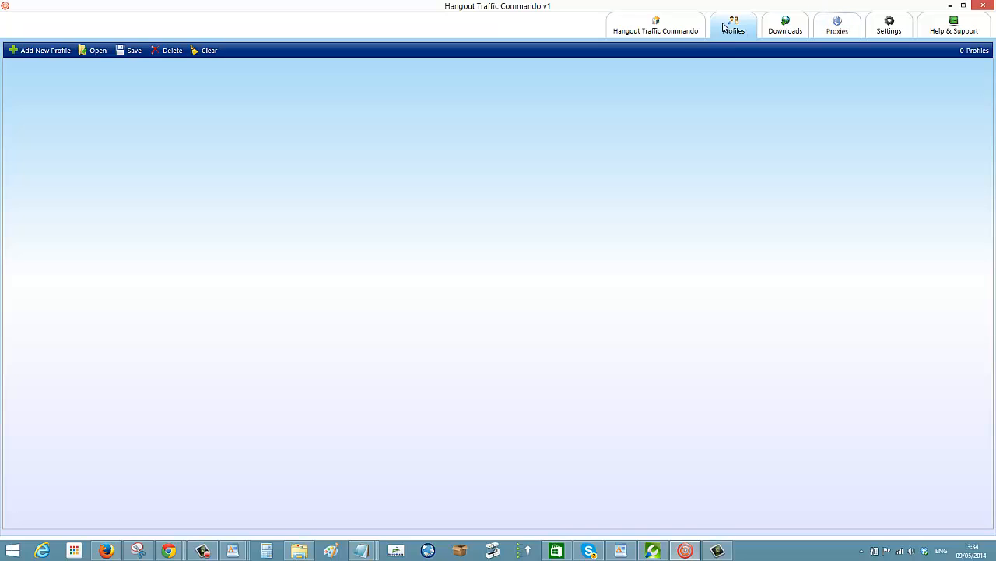
left_click(53, 56)
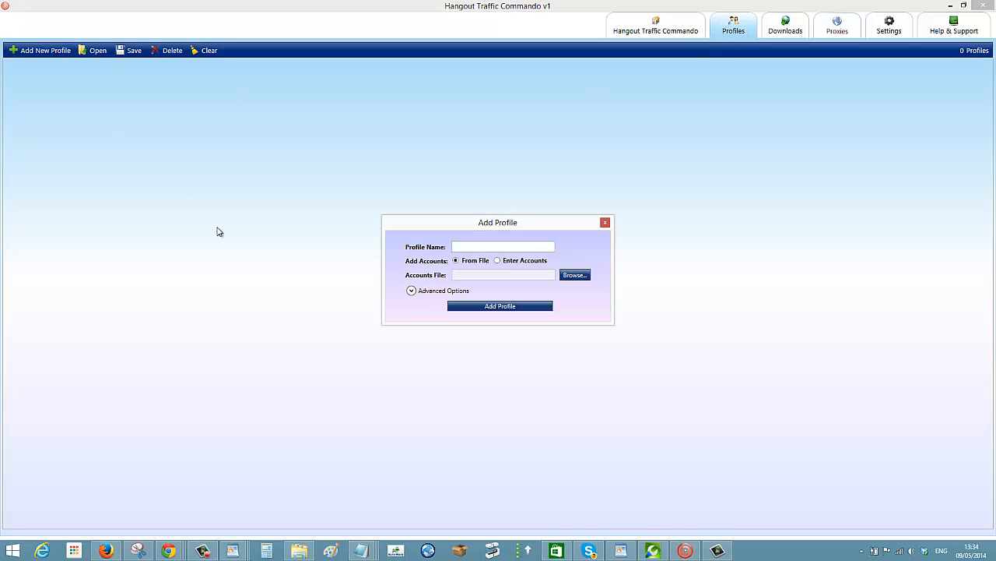
left_click(478, 246)
type("main profile")
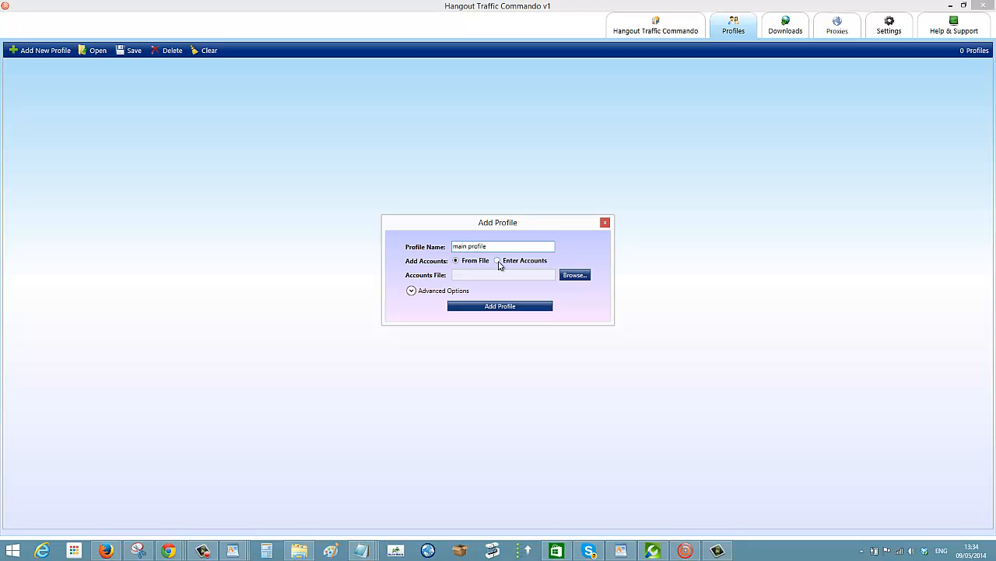
Choose to enter the accounts manually and enter the first account's e-mail and password, separated by a comma.
left_click(498, 262)
left_click(476, 301)
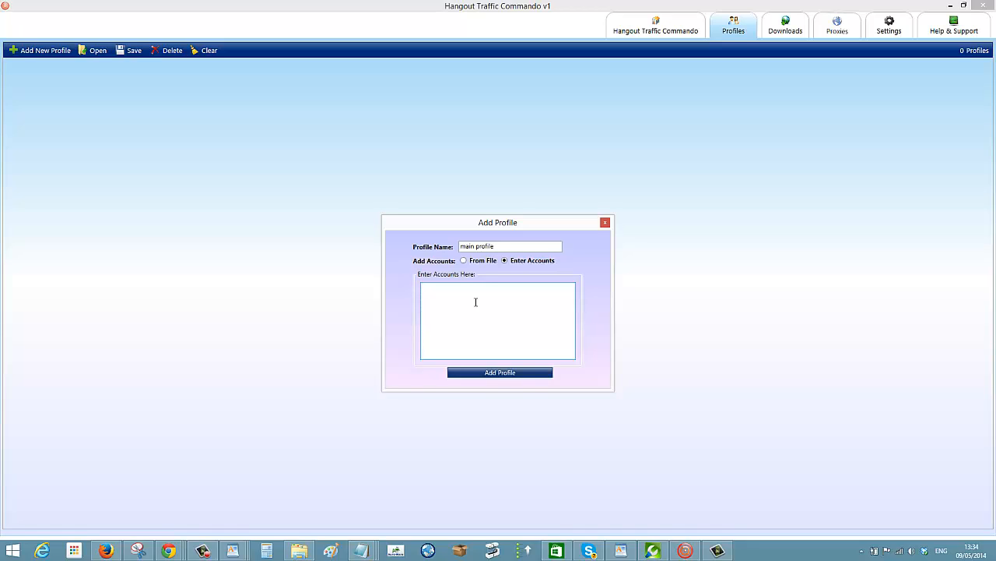
type(",password ")
type(",")
type("password")
Enter the second account's e-mail and password on its own line, separated by a comma, and add the profile.
left_click_drag(423, 288, 559, 307)
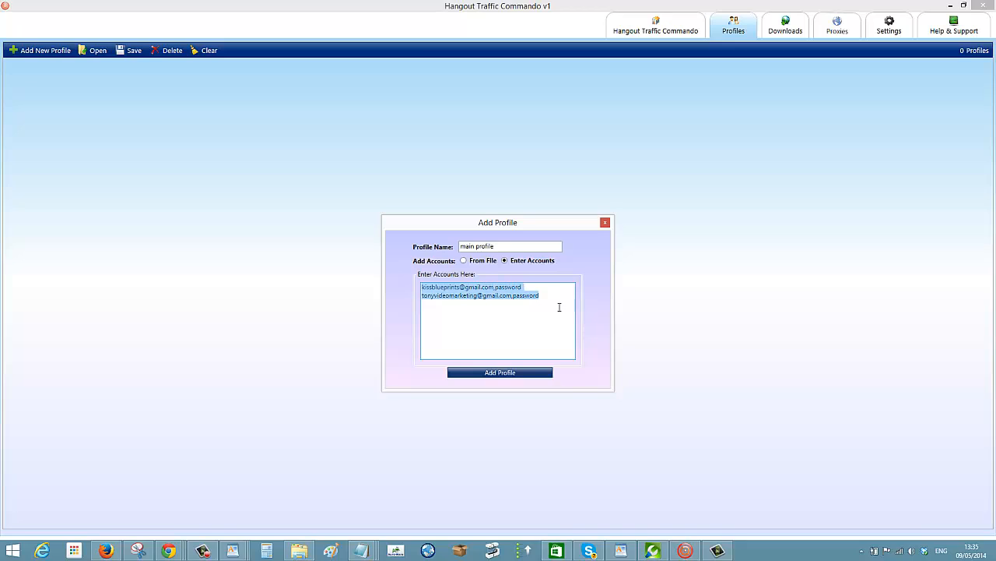
left_click(559, 306)
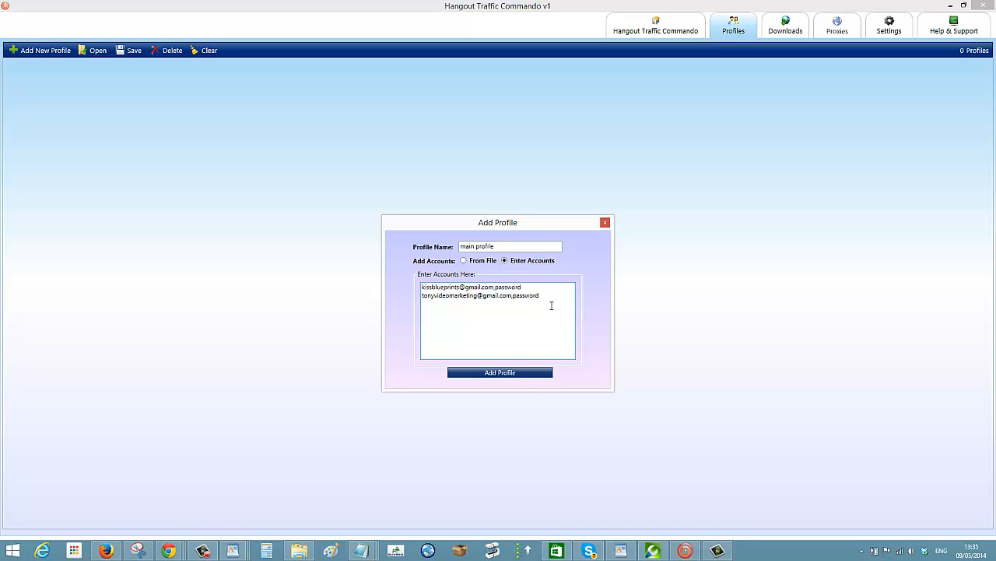
left_click(498, 373)
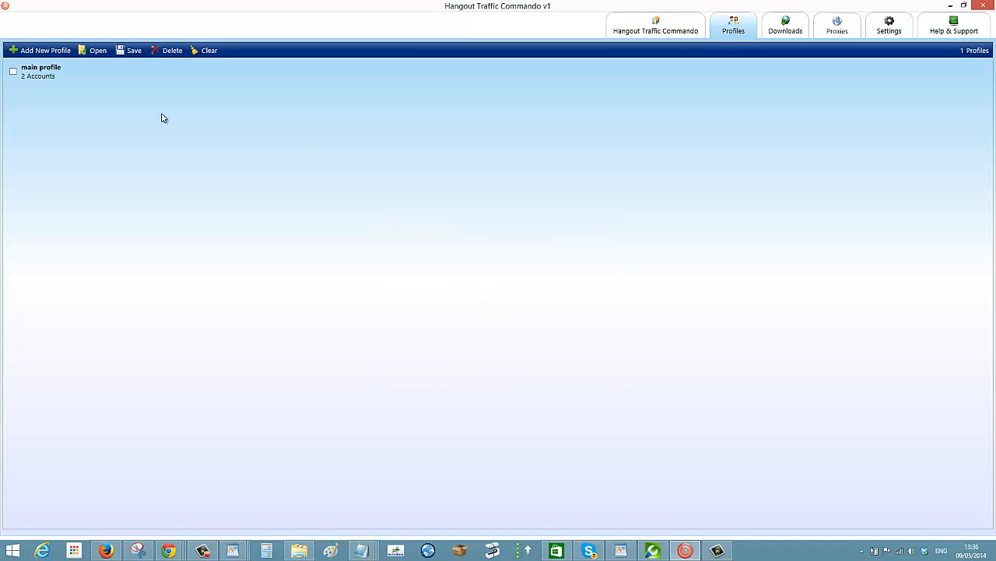
Open the main profile and run the account check on its accounts.
left_click(37, 75)
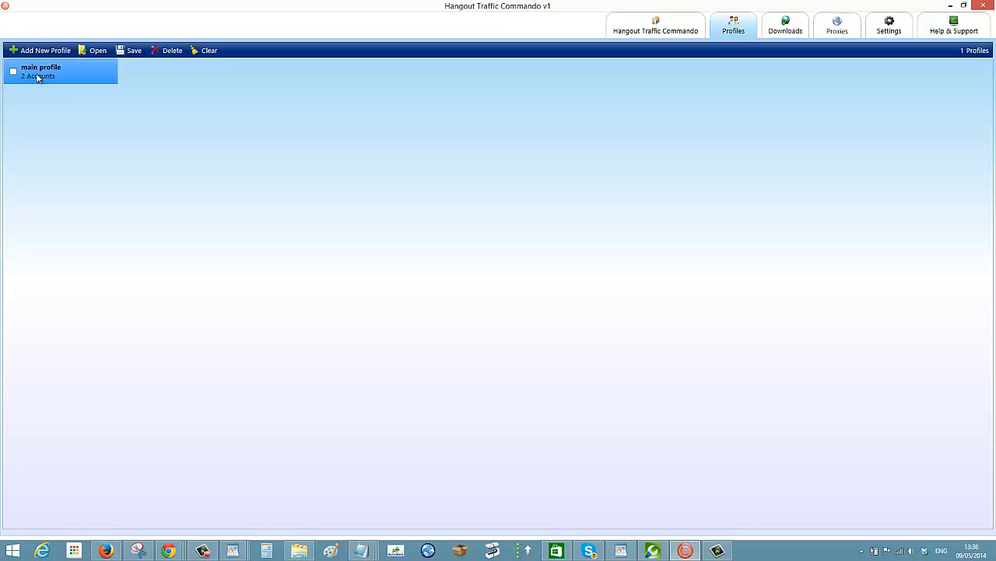
left_click(37, 76)
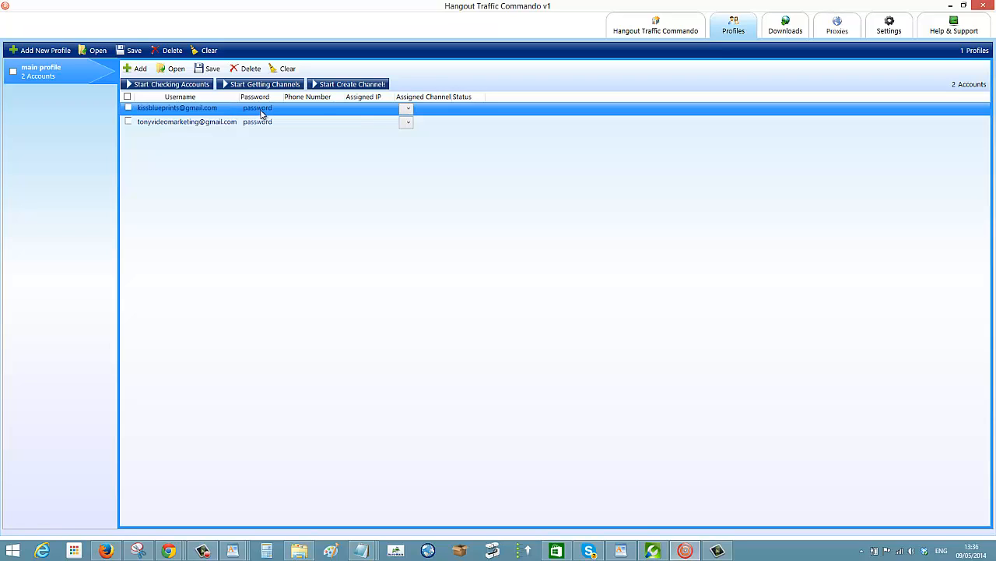
left_click(153, 84)
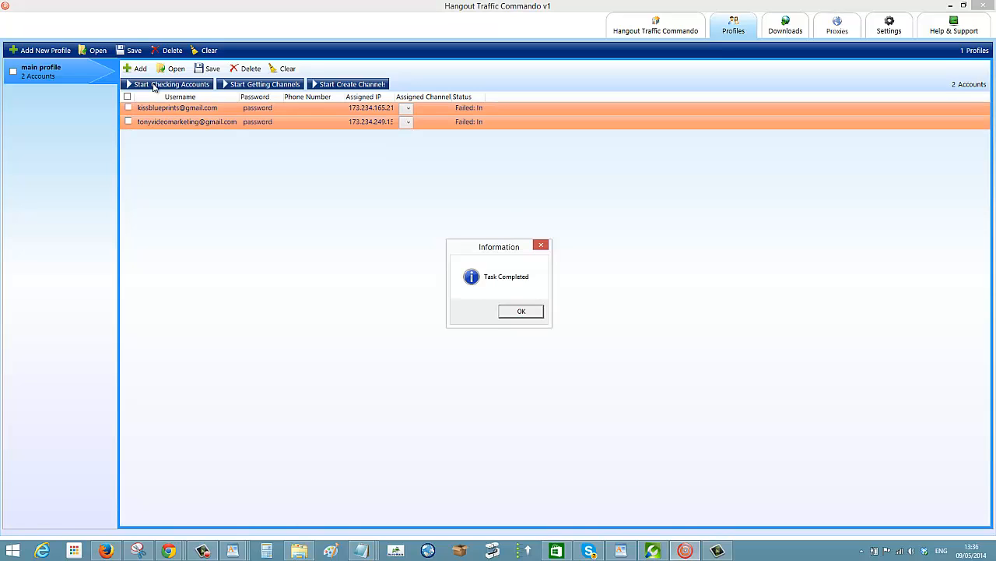
left_click(499, 312)
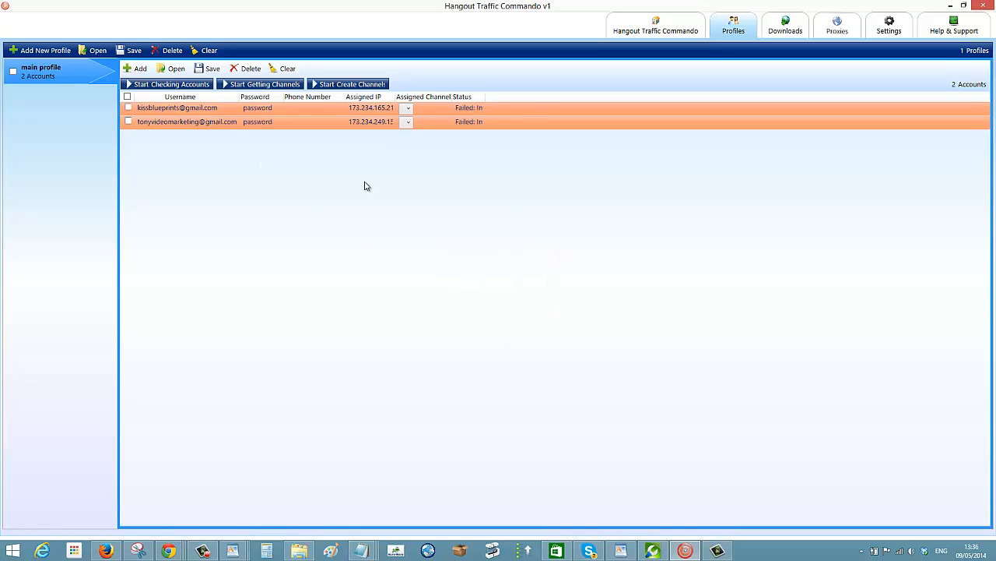
left_click(254, 109)
View the assigned channel choices of the first account.
left_click(408, 109)
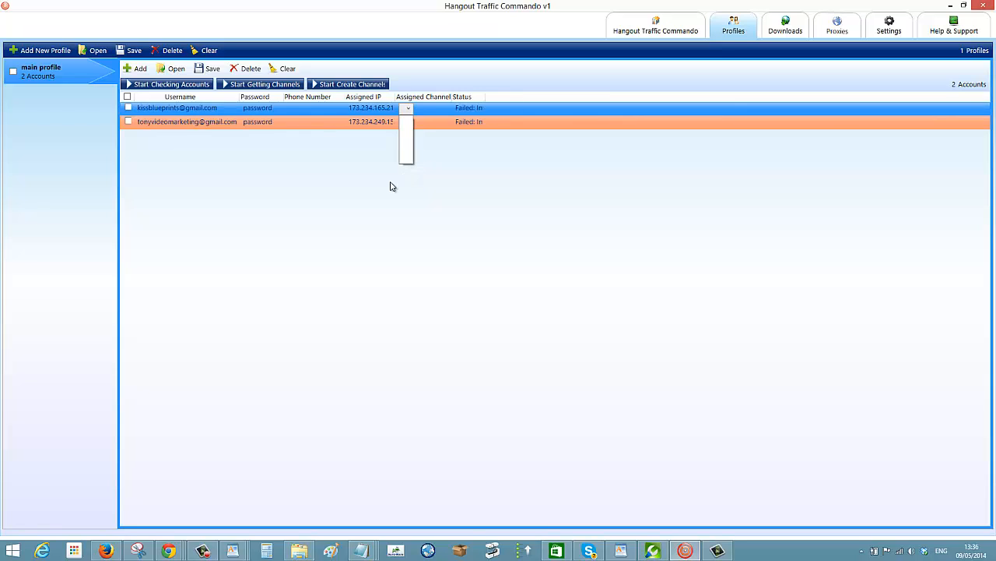
left_click(347, 210)
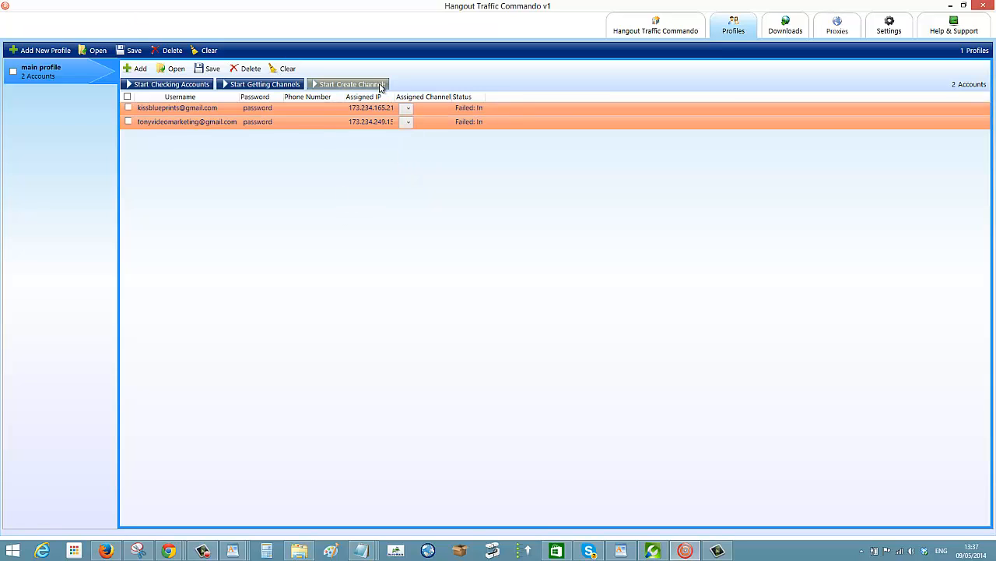
left_click(222, 109)
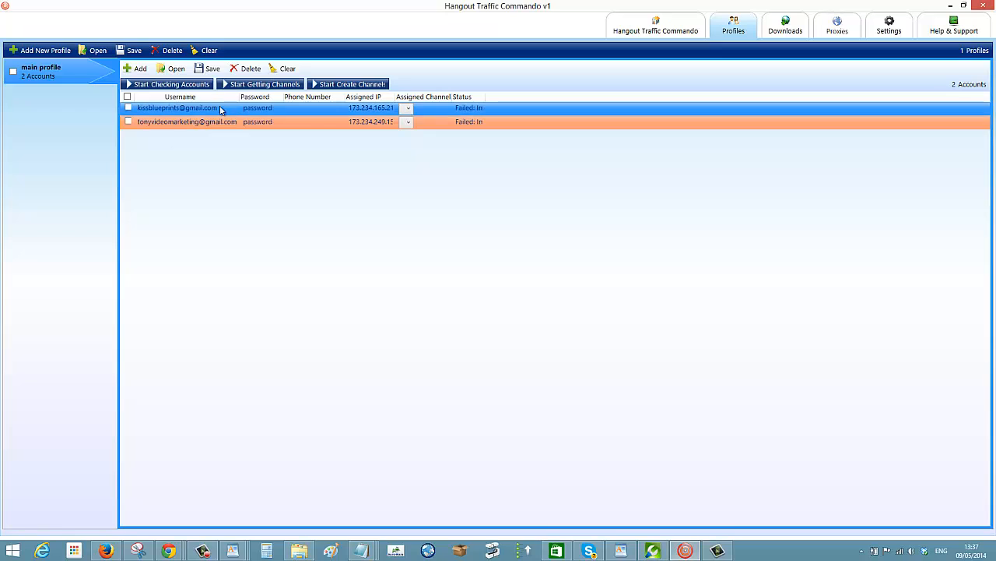
Try to start creating channels with no account selected.
left_click(330, 85)
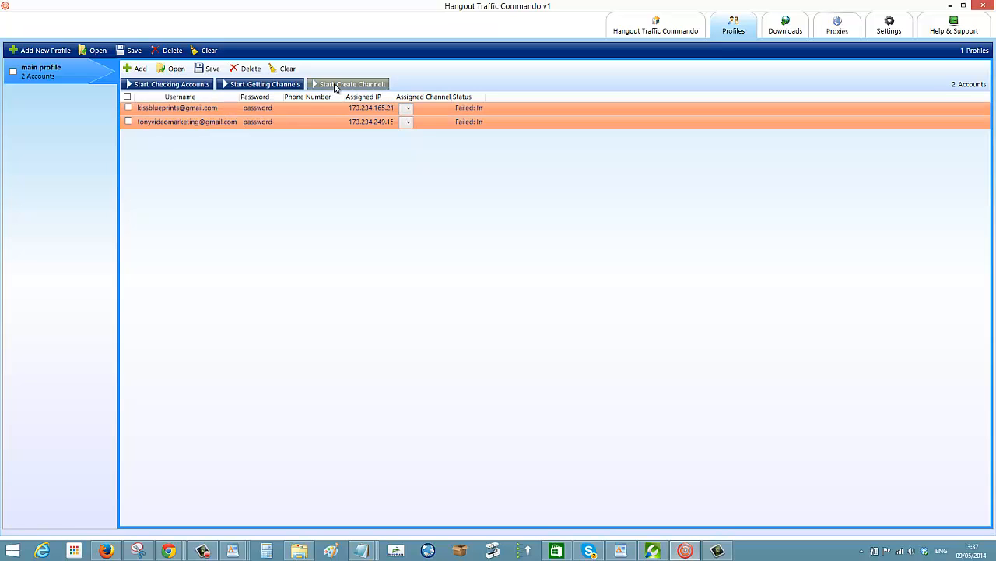
left_click(334, 85)
left_click(356, 86)
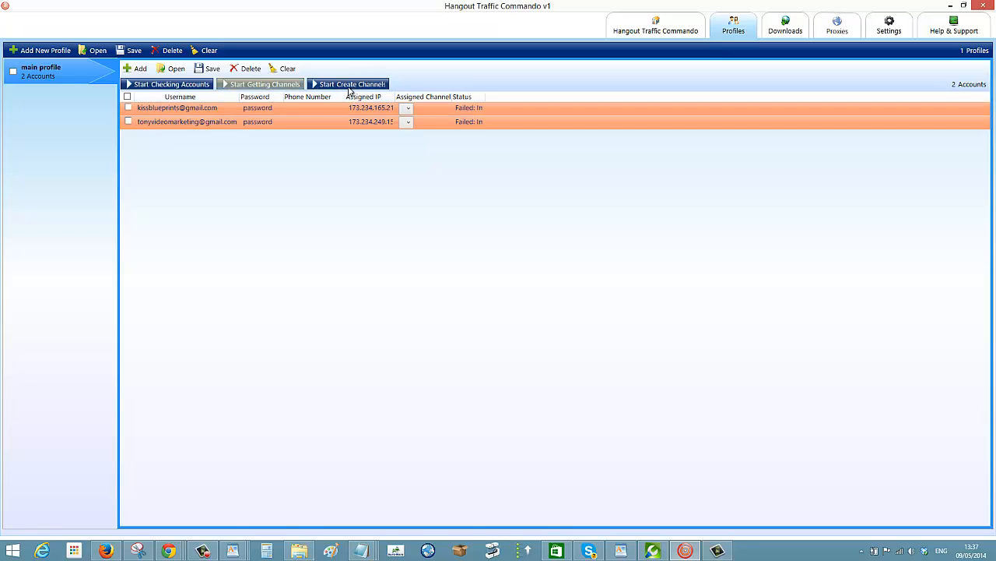
left_click(334, 86)
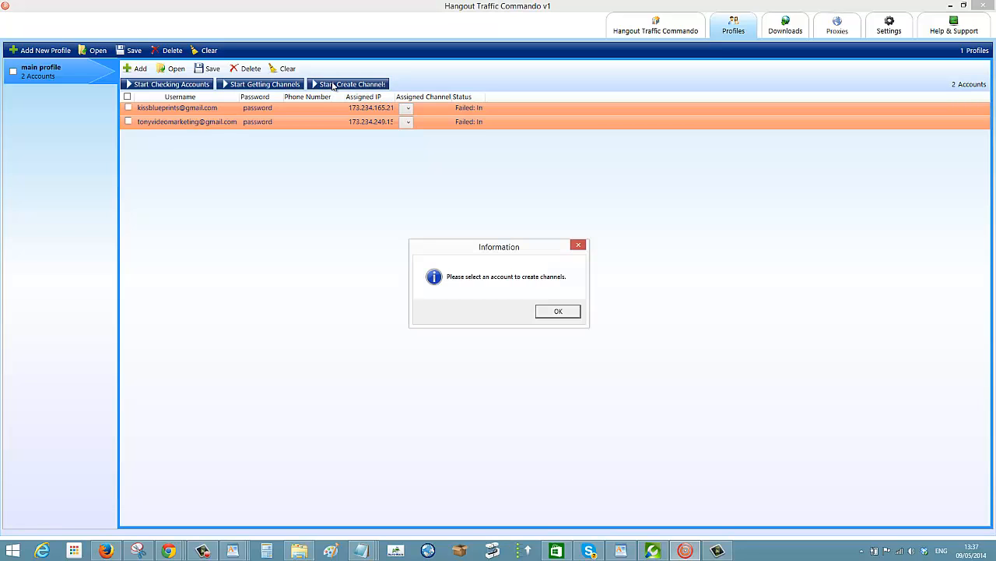
left_click(540, 311)
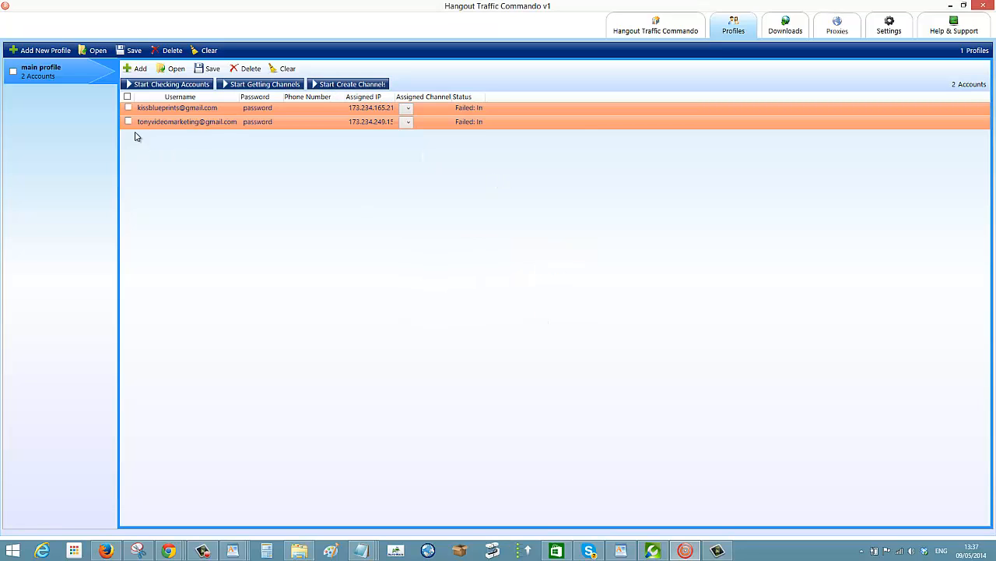
Select only the first account and start creating YouTube channels for it.
left_click(129, 108)
left_click(158, 122)
left_click(159, 106)
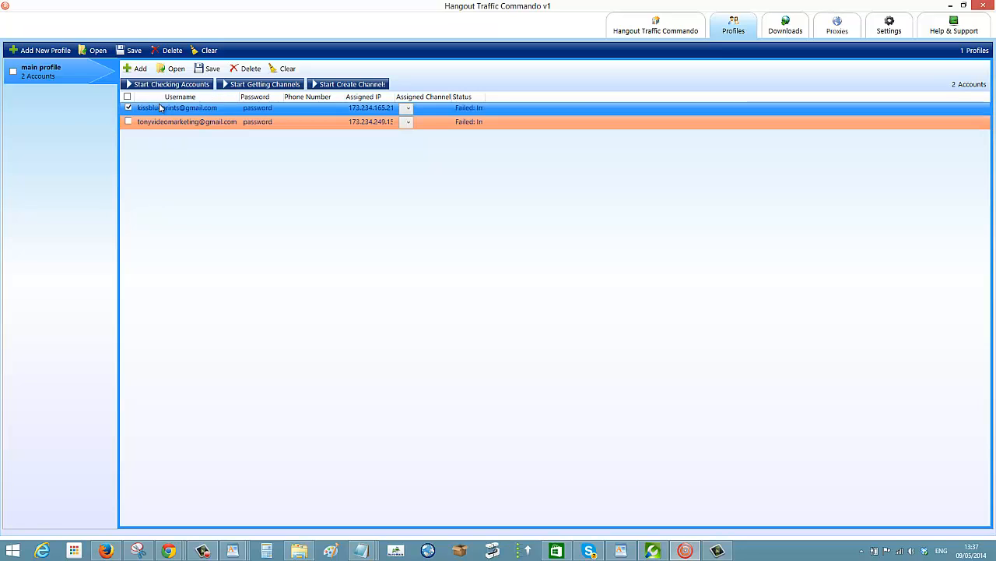
left_click(130, 113)
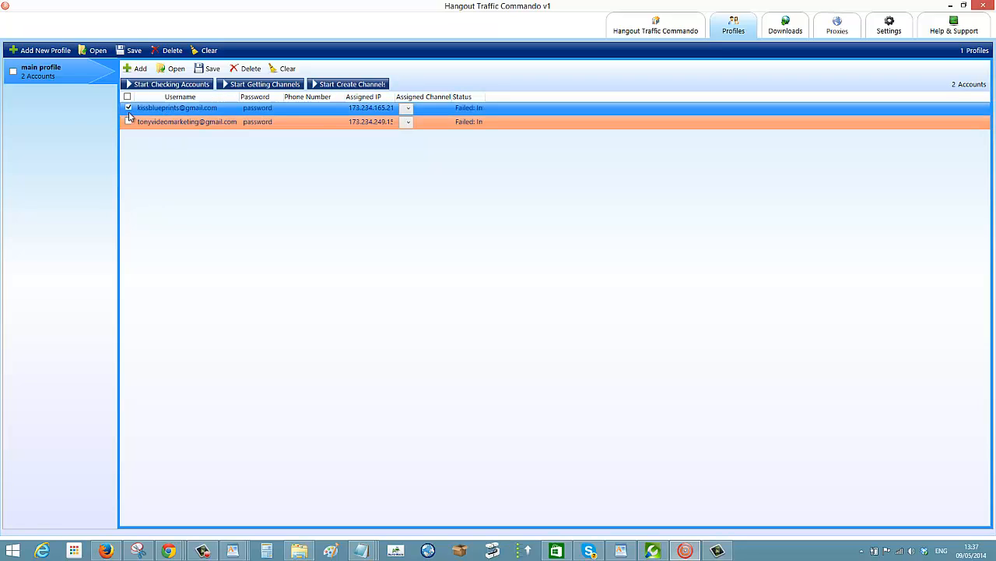
left_click(319, 84)
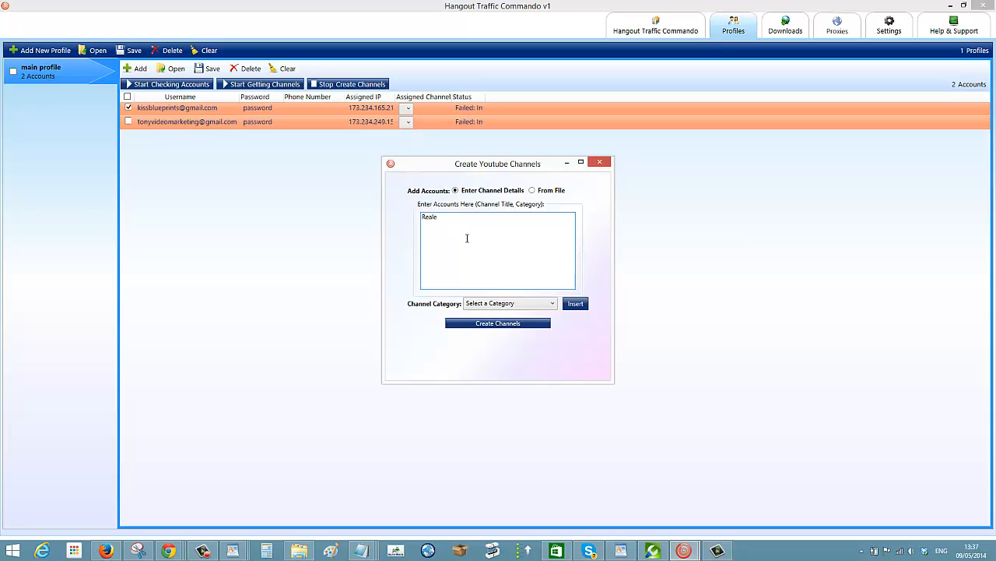
Enter the channel titles "Real estate pattaya" and "property marketing in pattaya", each with category Other, and close the dialog without creating them.
type("state p")
type("operty")
type(" marketing in pattaya")
left_click(549, 304)
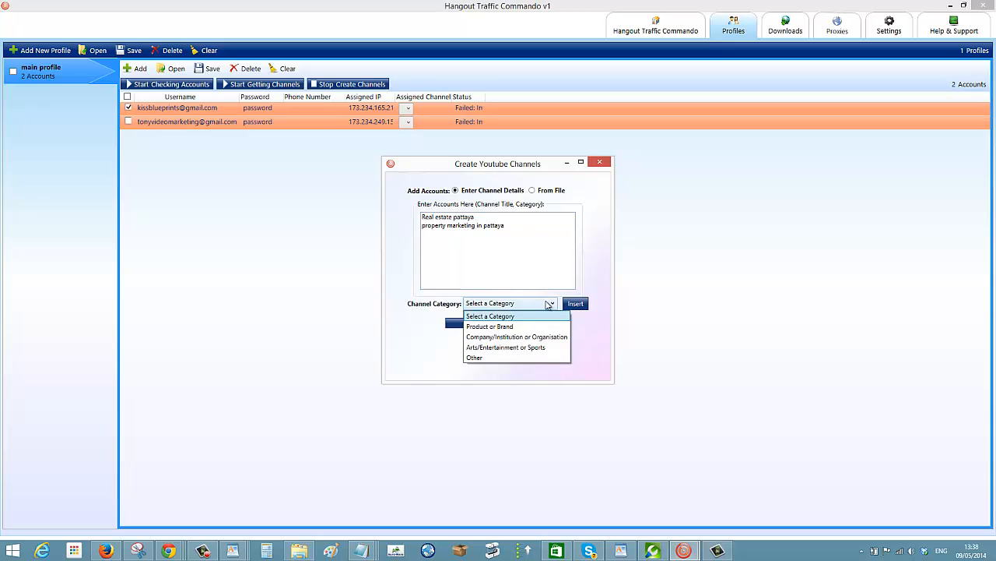
left_click(483, 359)
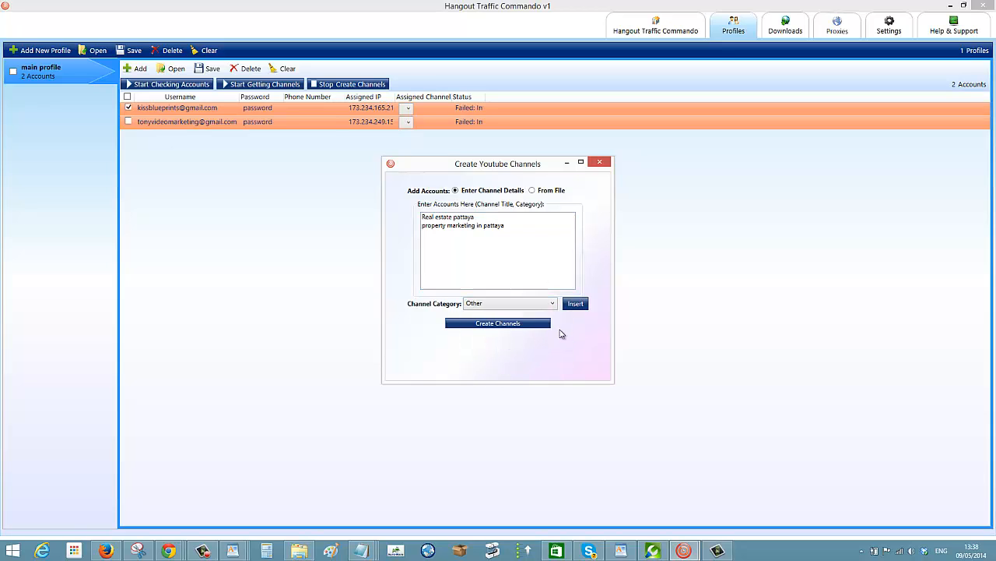
left_click(576, 304)
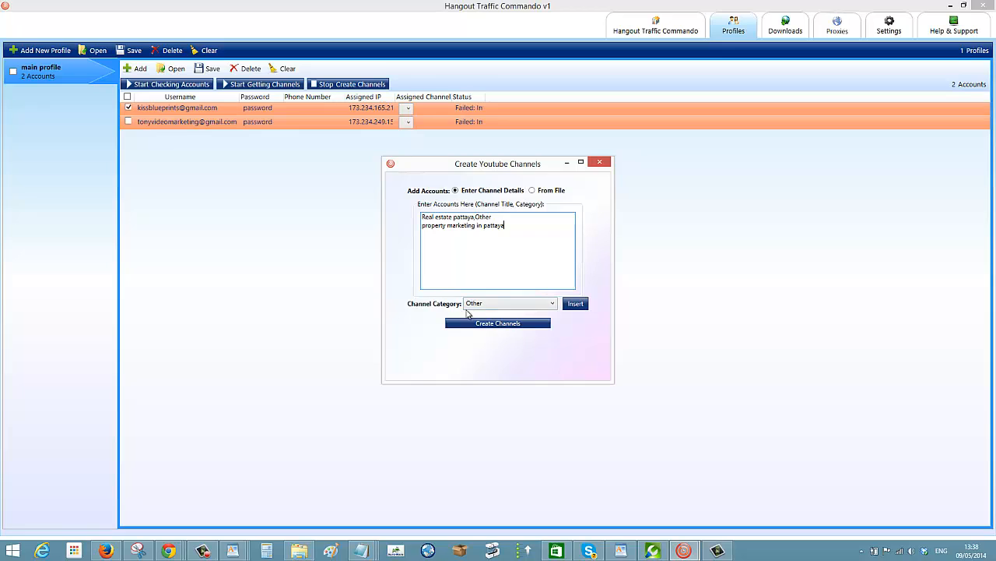
left_click(575, 304)
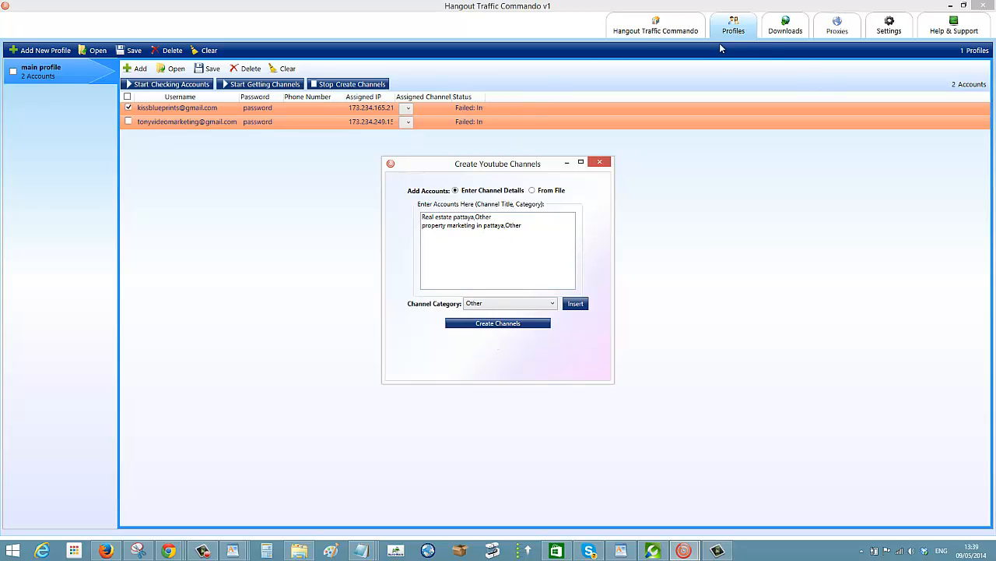
left_click(606, 159)
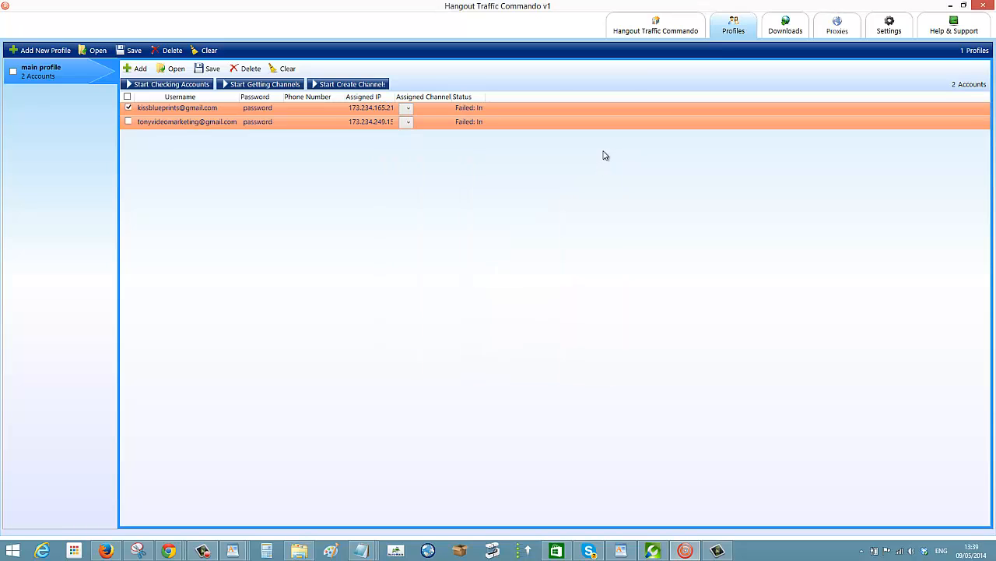
View the YouTube account login fields in the Playlist Builder.
left_click(656, 30)
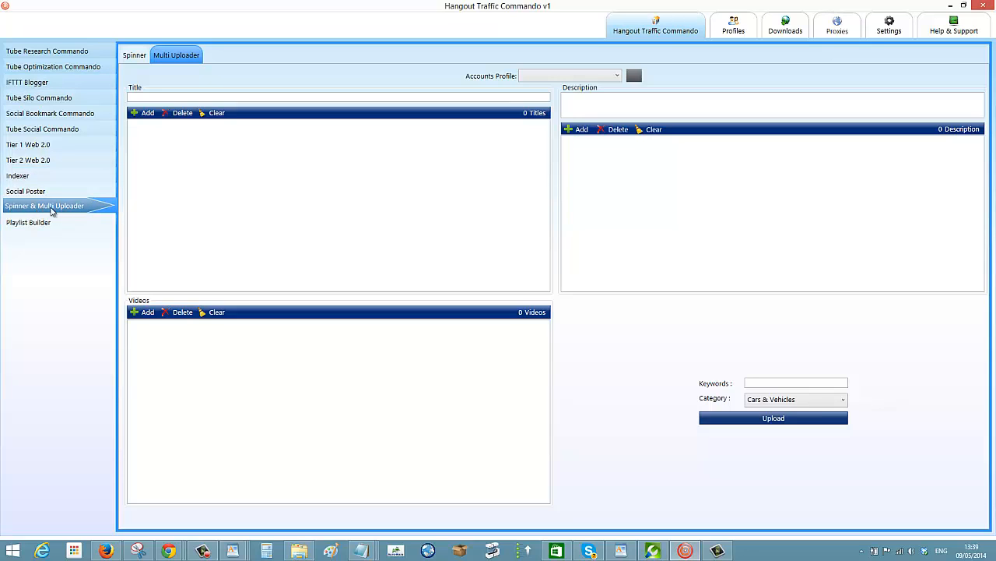
left_click(33, 226)
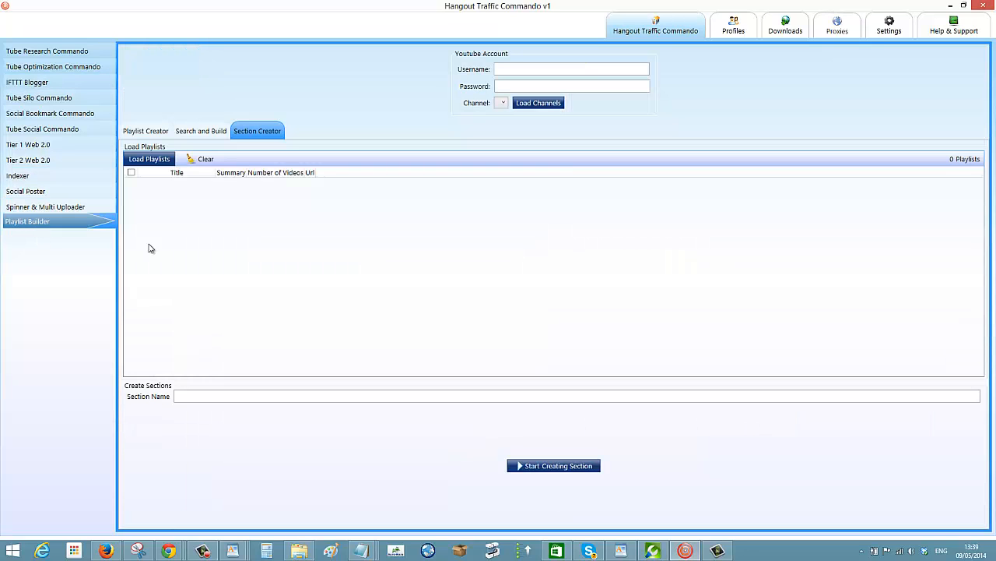
left_click(542, 69)
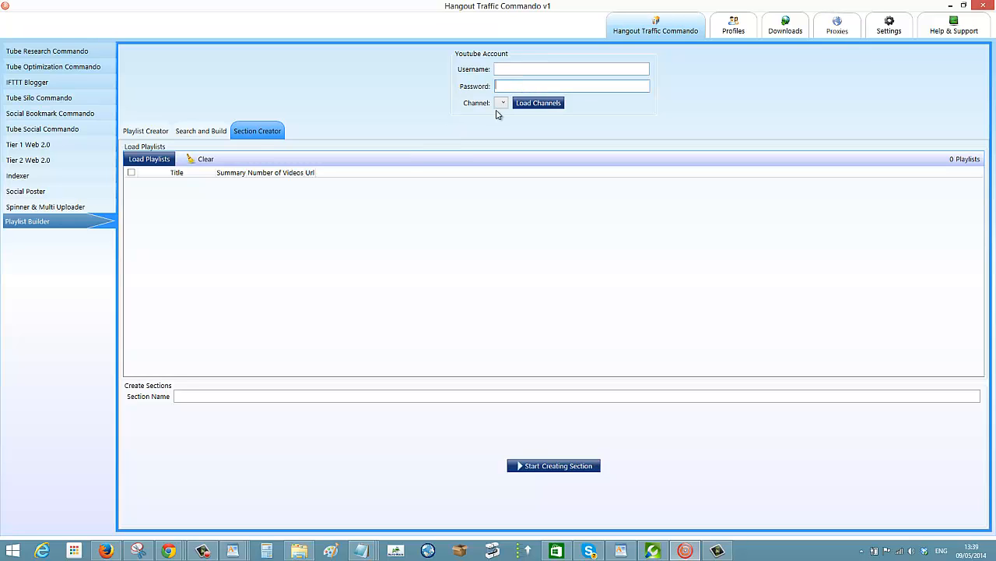
View the account entry dialog in Tube Silo Commando, close it without adding anything, and return to the main profile's accounts.
left_click(54, 98)
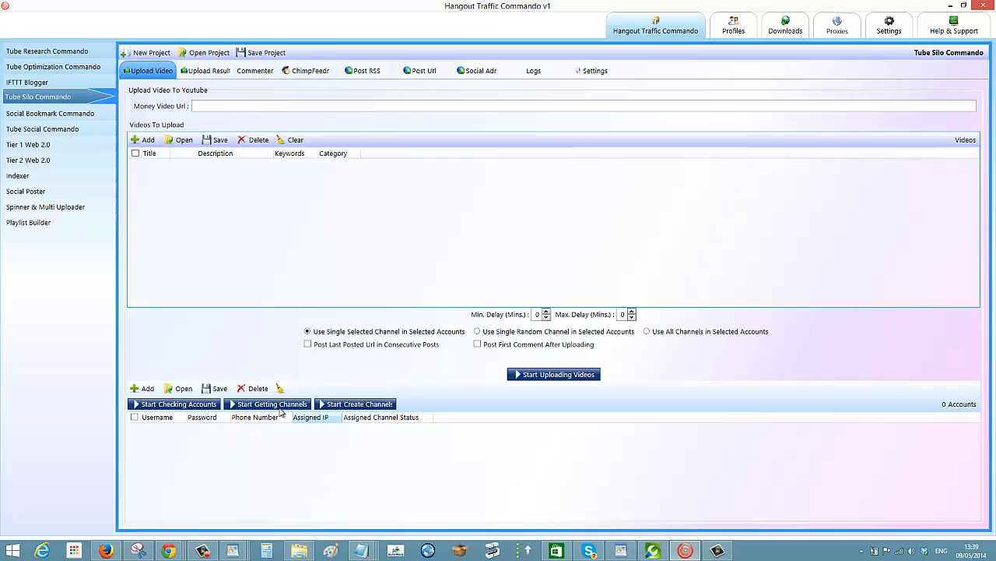
left_click(143, 388)
left_click(458, 237)
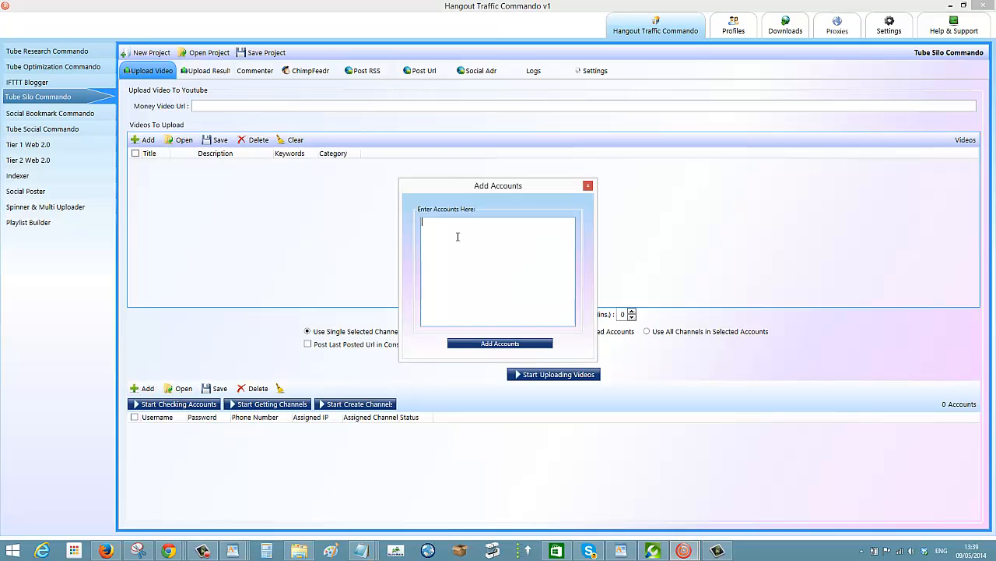
left_click(498, 347)
left_click(492, 348)
left_click(588, 185)
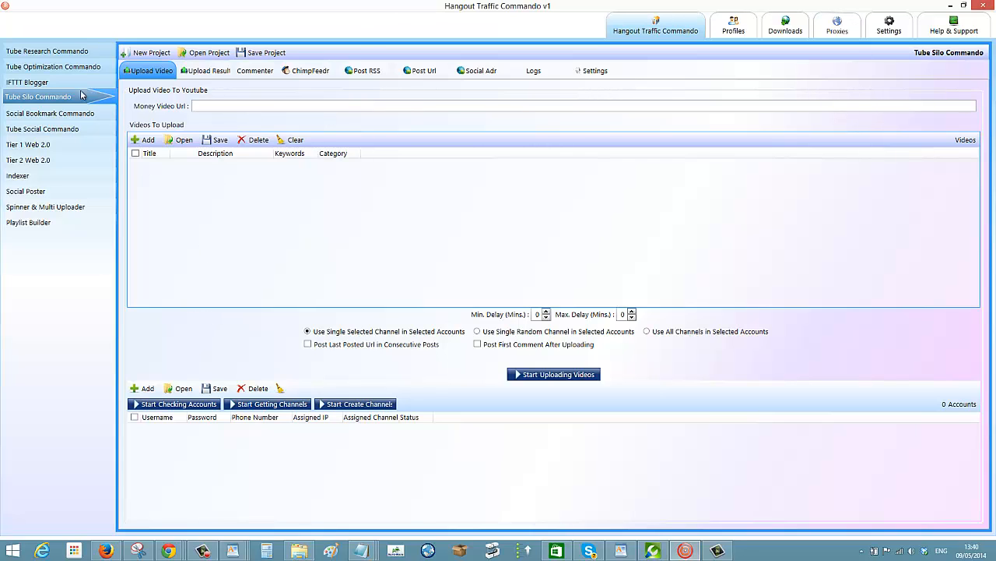
left_click(734, 26)
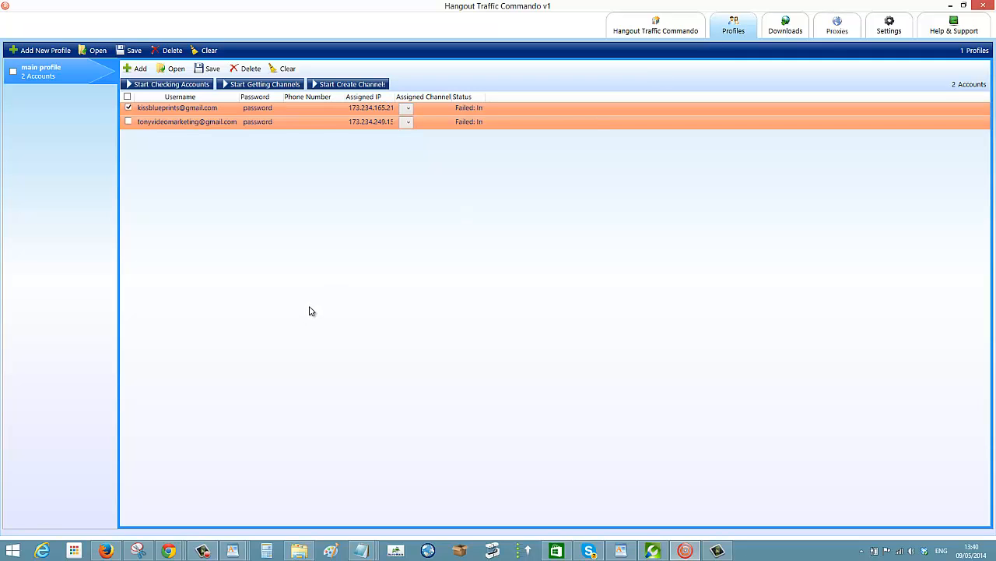
left_click(728, 551)
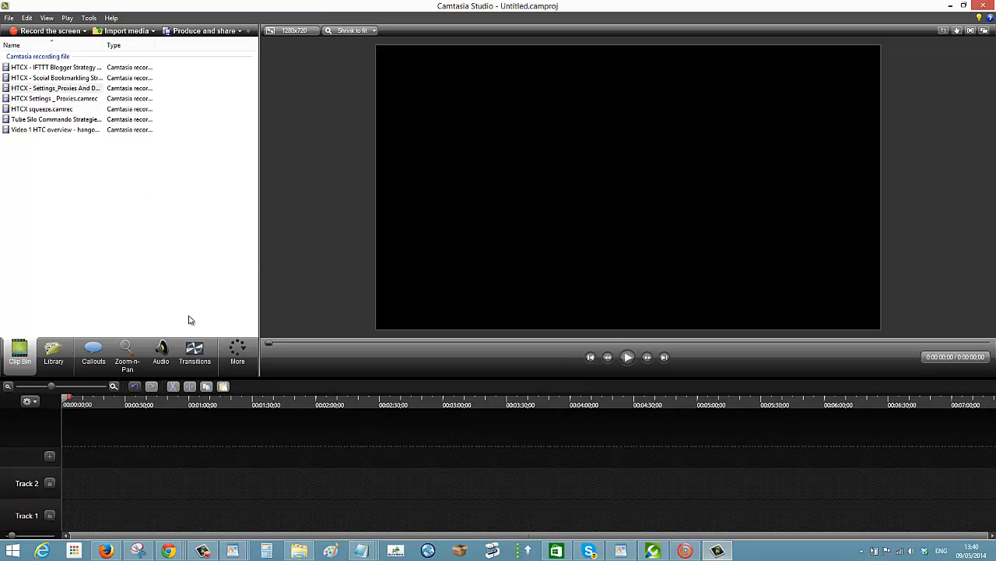
left_click(202, 551)
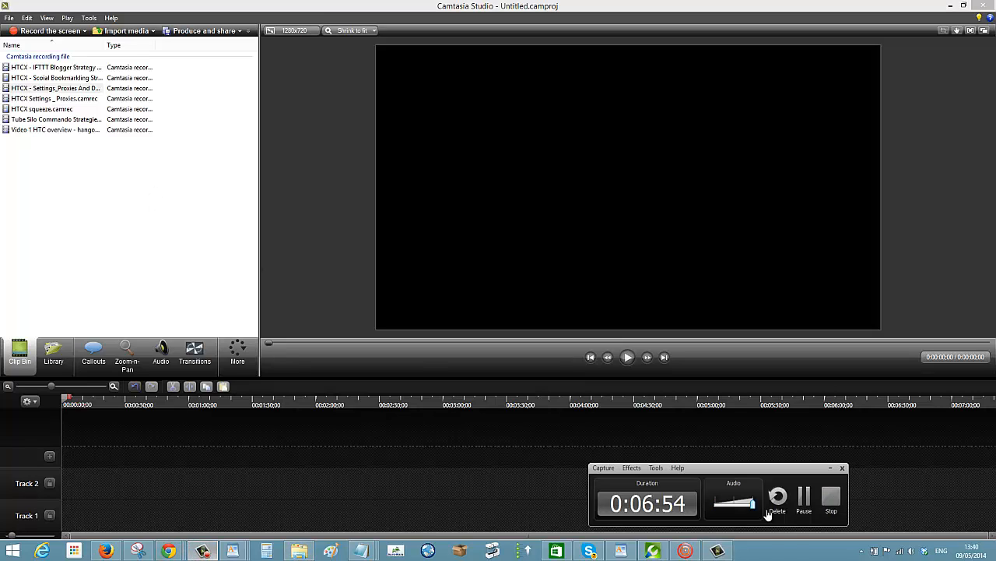